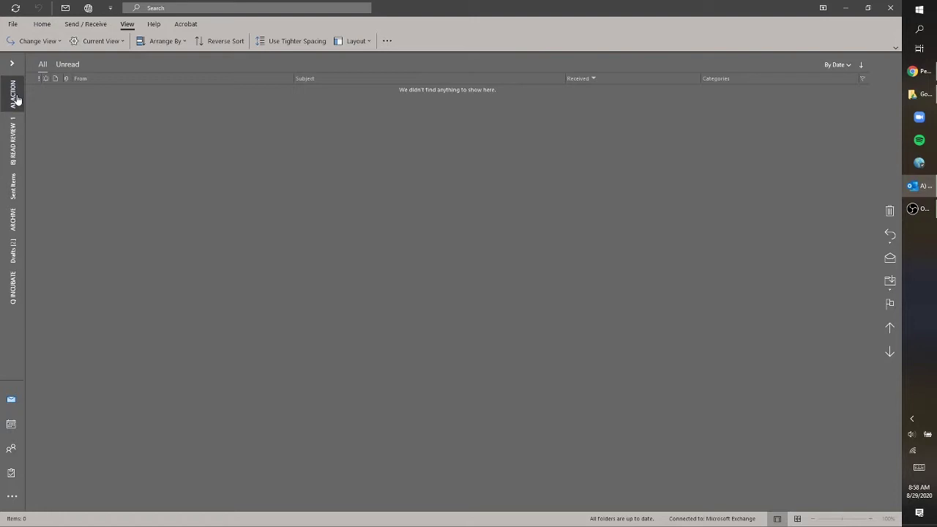
In Options > Advanced, set A) ACTION as the folder Outlook starts in
{"action": "left_click", "coordinate": [14, 24]}
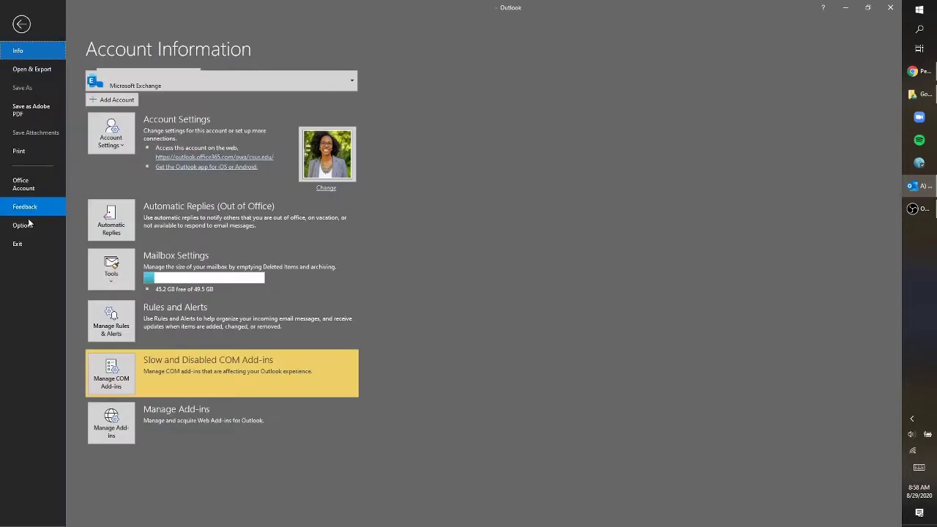
{"action": "left_click", "coordinate": [73, 226]}
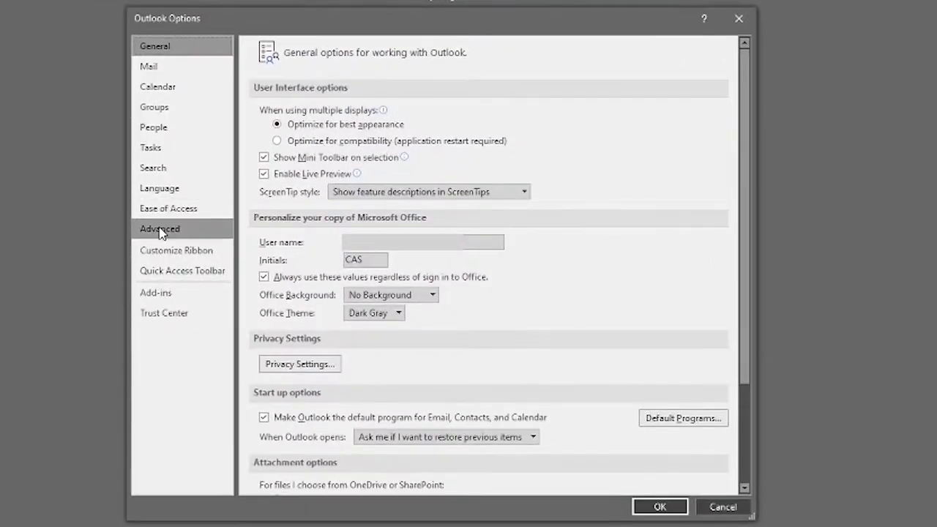
{"action": "left_click", "coordinate": [161, 230]}
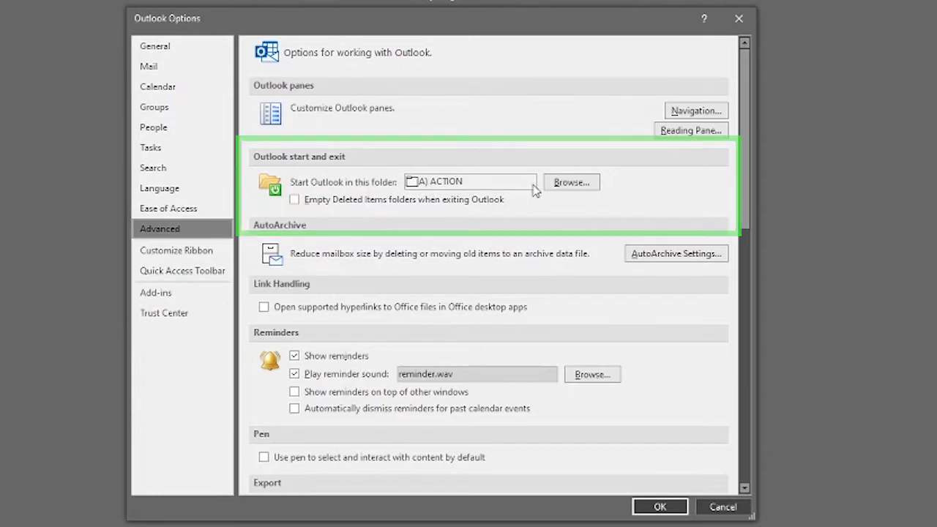
{"action": "left_click", "coordinate": [564, 182]}
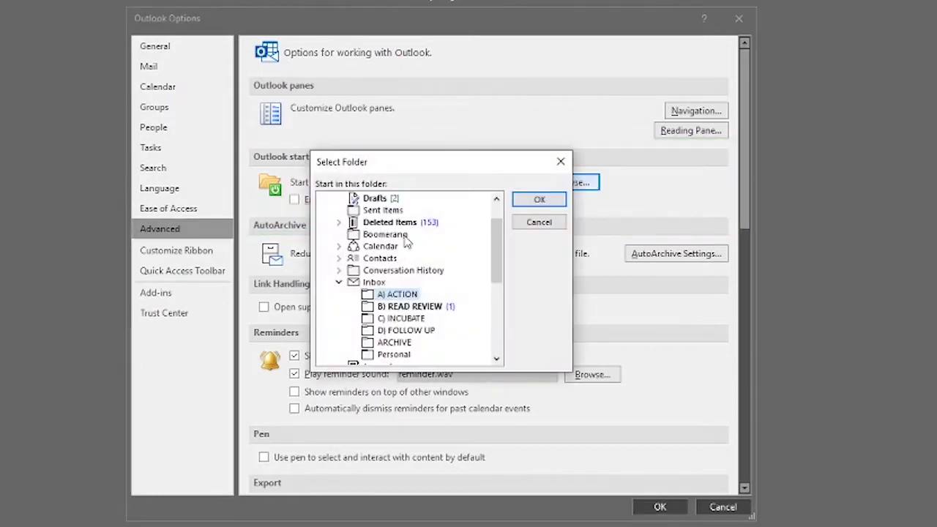
{"action": "left_click", "coordinate": [373, 284]}
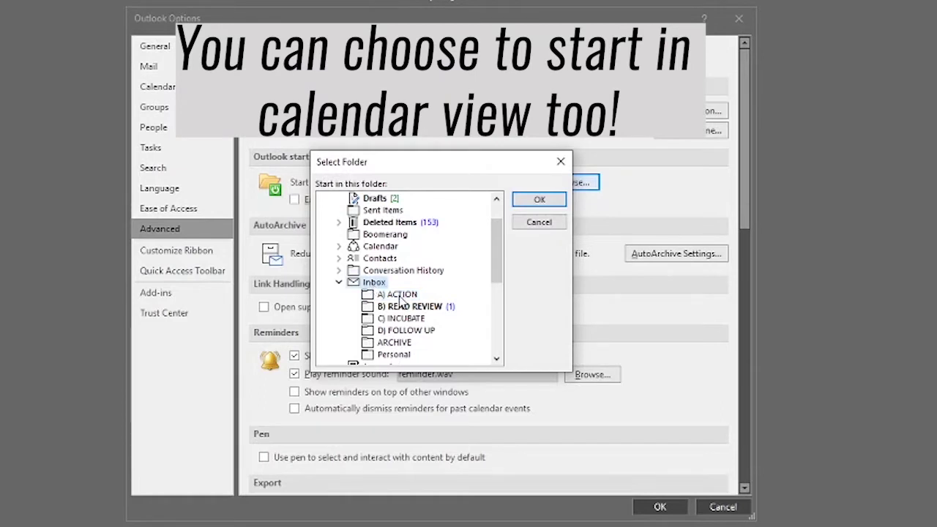
{"action": "left_click", "coordinate": [399, 294]}
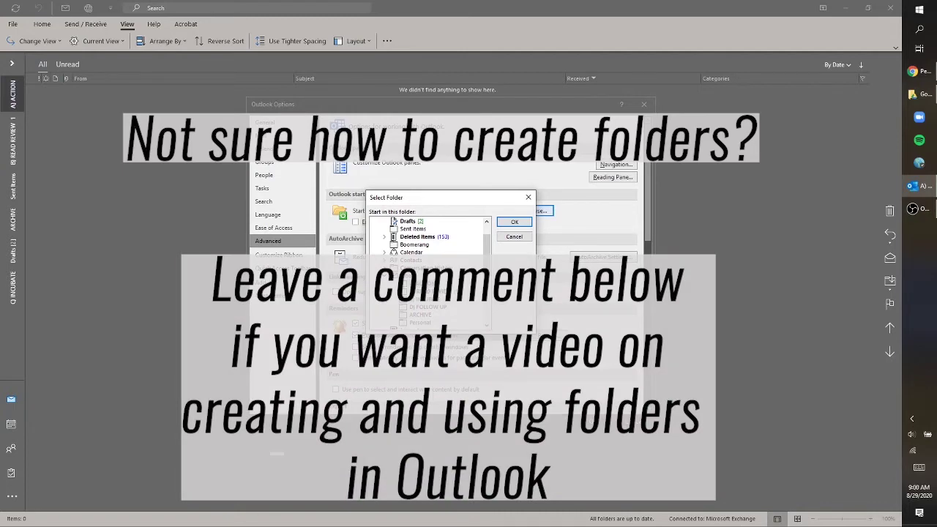
{"action": "left_click", "coordinate": [529, 221]}
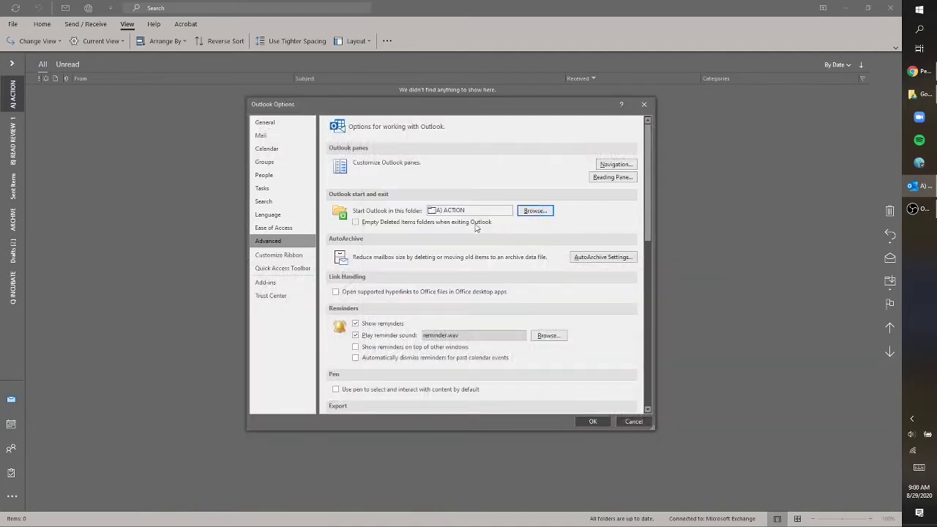
Close Outlook Options and sort the Inbox by received date, oldest first
{"action": "left_click", "coordinate": [593, 421]}
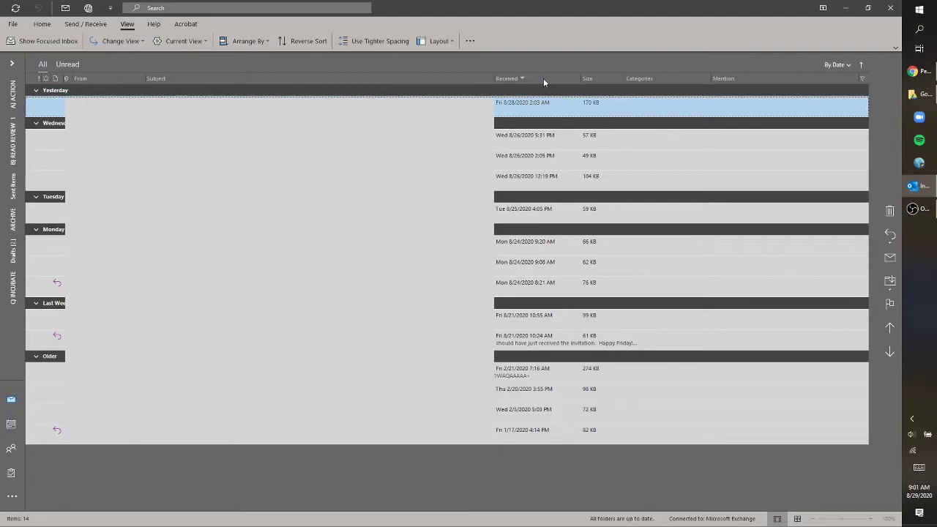
{"action": "left_click", "coordinate": [543, 79]}
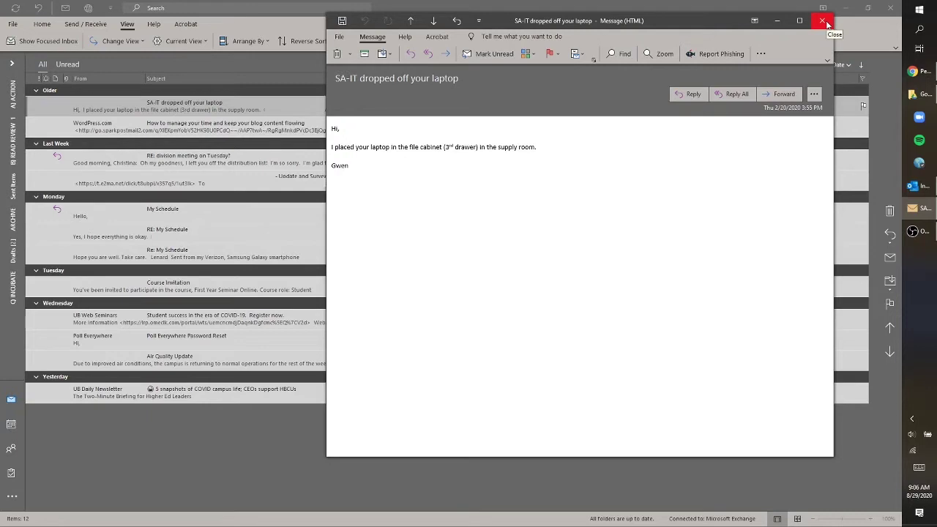
Close the laptop message and move the 2/20 SA-IT message into ARCHIVE
{"action": "left_click", "coordinate": [822, 21]}
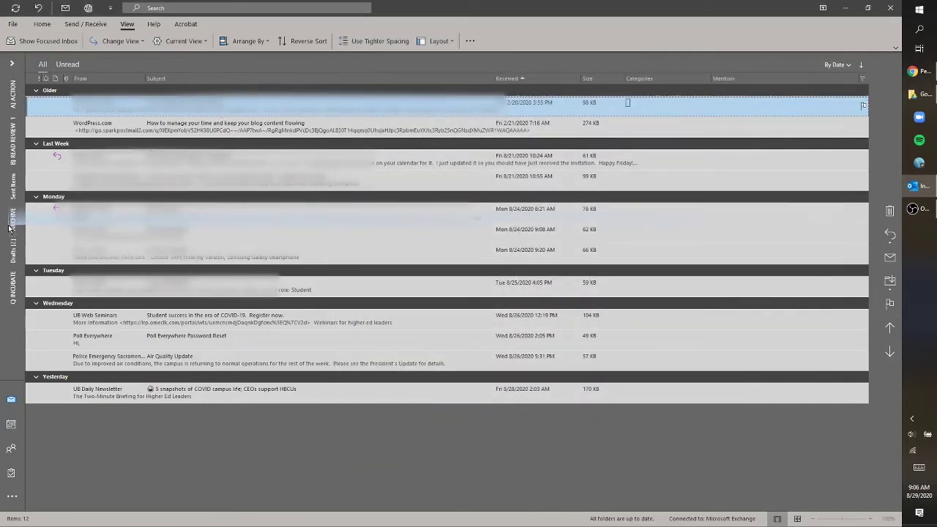
{"action": "left_click_drag", "start_coordinate": [11, 227], "coordinate": [10, 227]}
{"action": "left_click", "coordinate": [42, 23]}
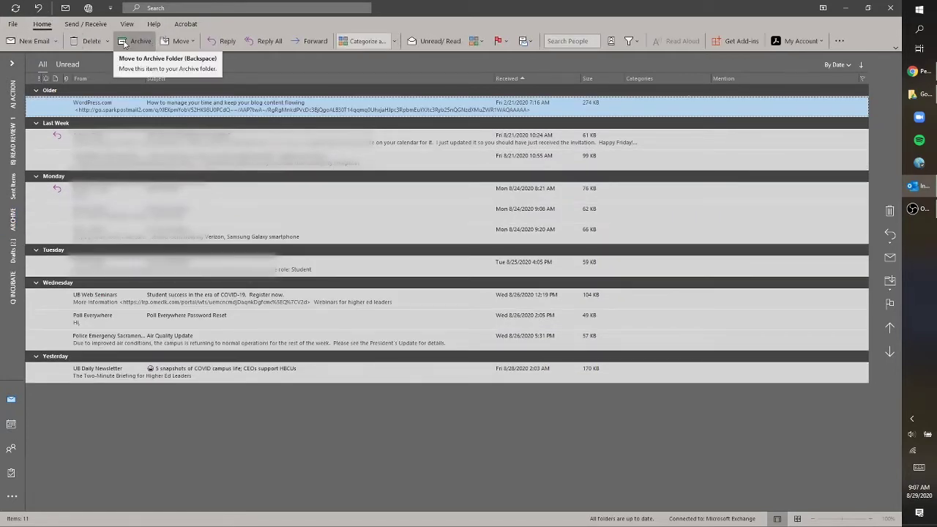
{"action": "left_click", "coordinate": [172, 41]}
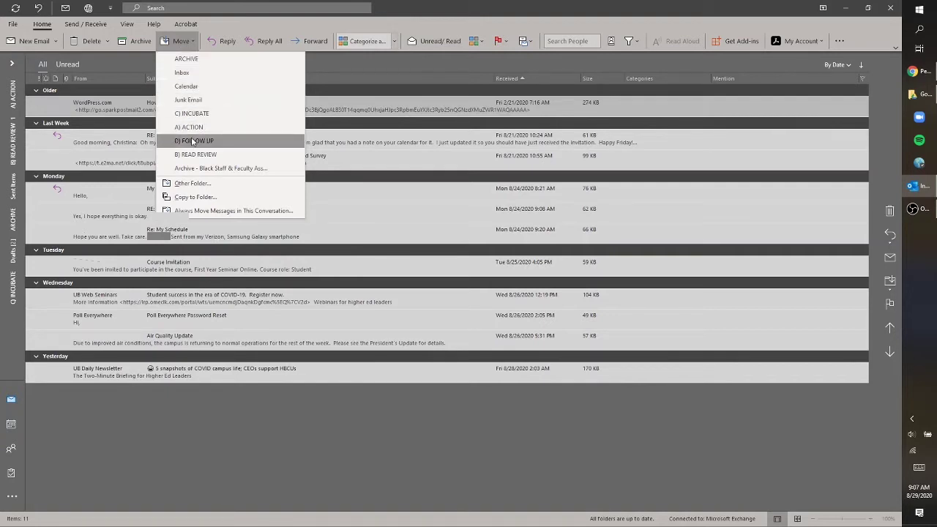
{"action": "left_click", "coordinate": [185, 41]}
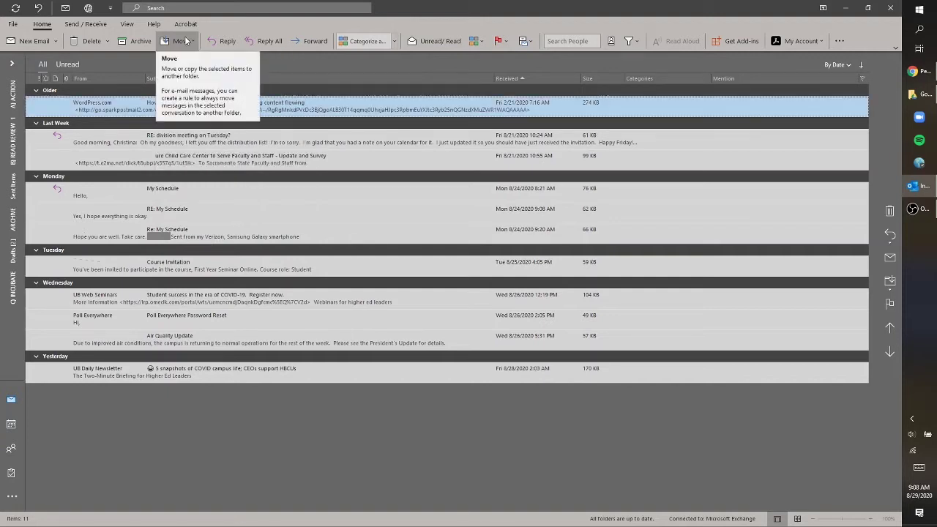
{"action": "left_click", "coordinate": [185, 41]}
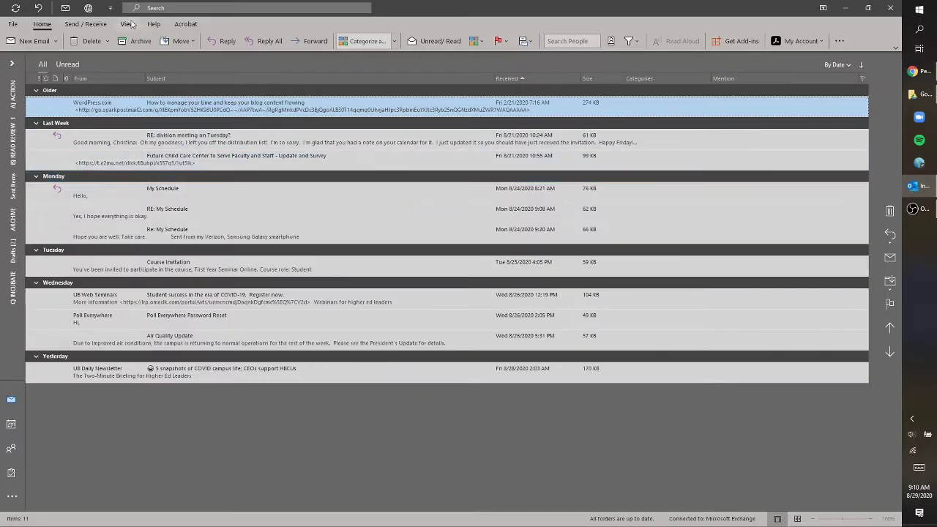
Show the Inbox as conversations, applied to this folder only
{"action": "left_click", "coordinate": [128, 24]}
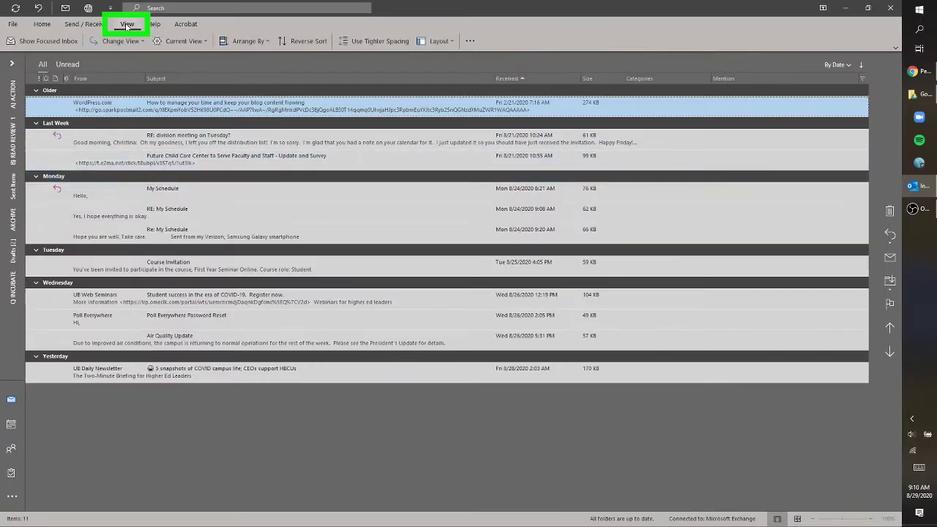
{"action": "left_click", "coordinate": [198, 44]}
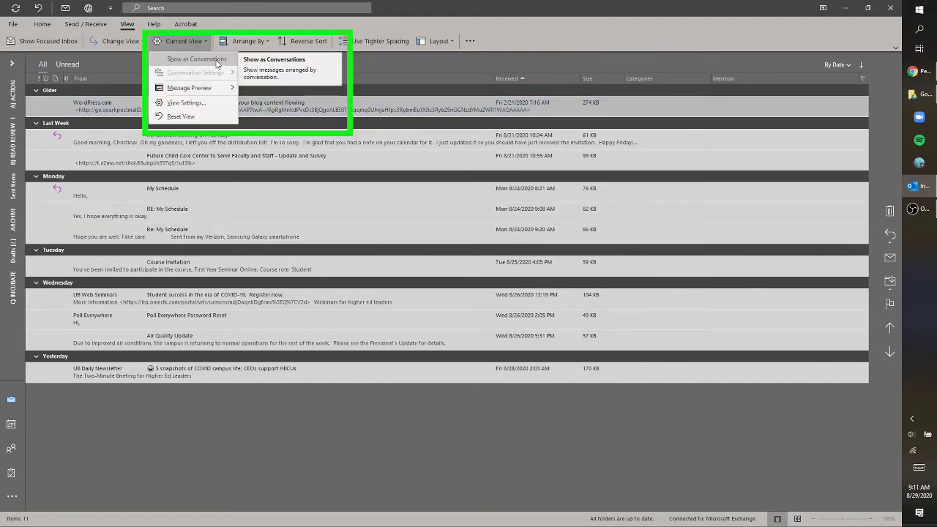
{"action": "left_click", "coordinate": [216, 65]}
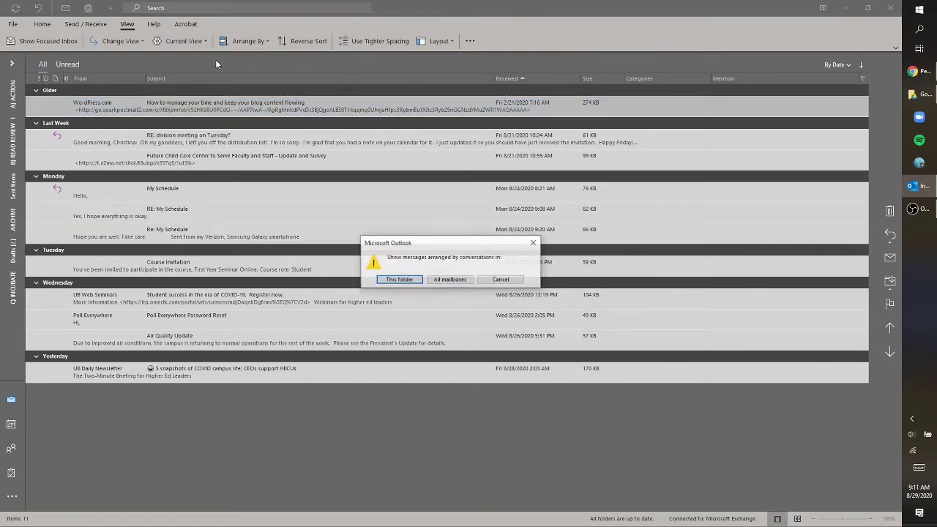
{"action": "left_click", "coordinate": [399, 279]}
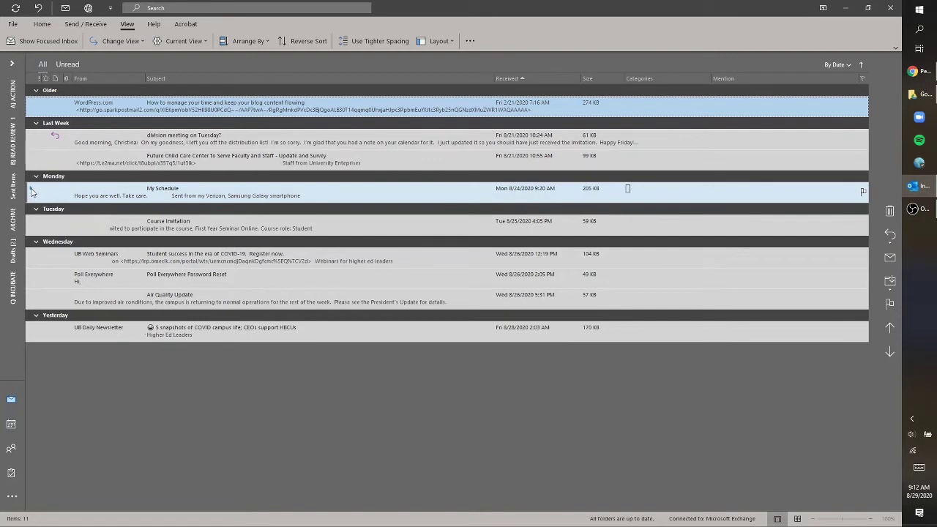
Expand the My Schedule conversation to see its messages, then collapse it again
{"action": "left_click", "coordinate": [31, 192]}
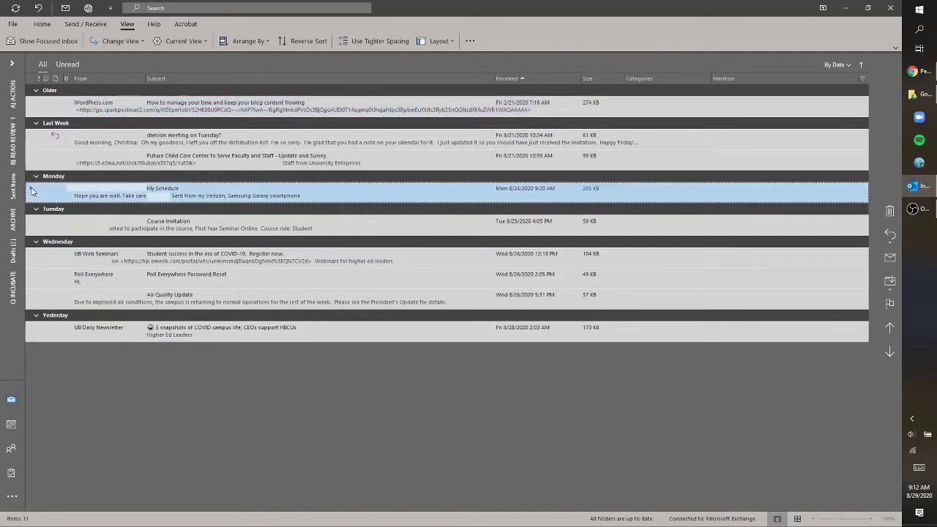
{"action": "left_click", "coordinate": [31, 189]}
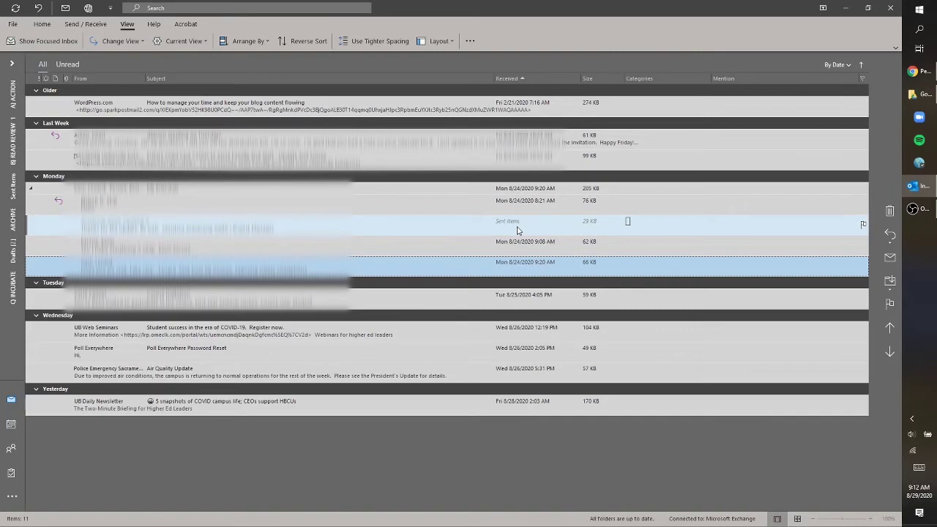
{"action": "left_click", "coordinate": [30, 189]}
{"action": "left_click", "coordinate": [30, 188]}
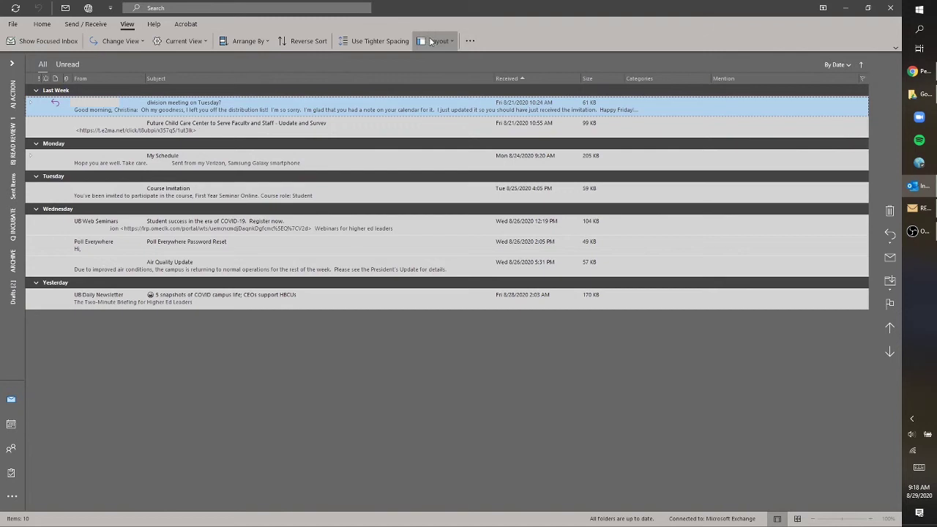
Place the reading pane at the bottom, then on the right of the message list
{"action": "left_click", "coordinate": [430, 41]}
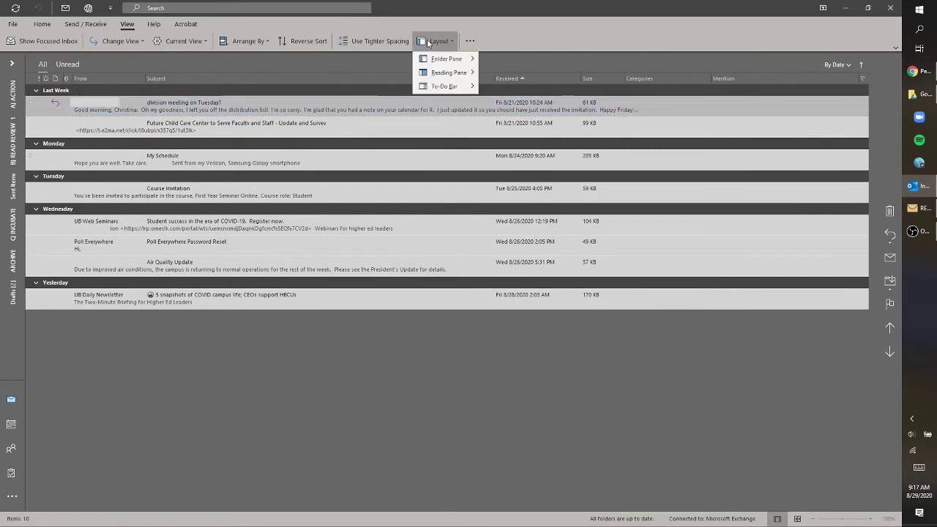
{"action": "mouse_move", "coordinate": [468, 73]}
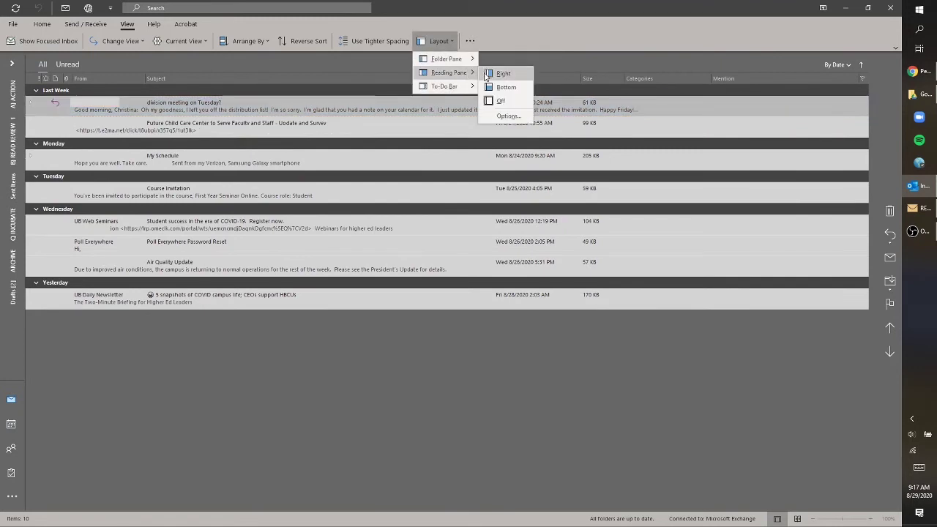
{"action": "left_click", "coordinate": [504, 88]}
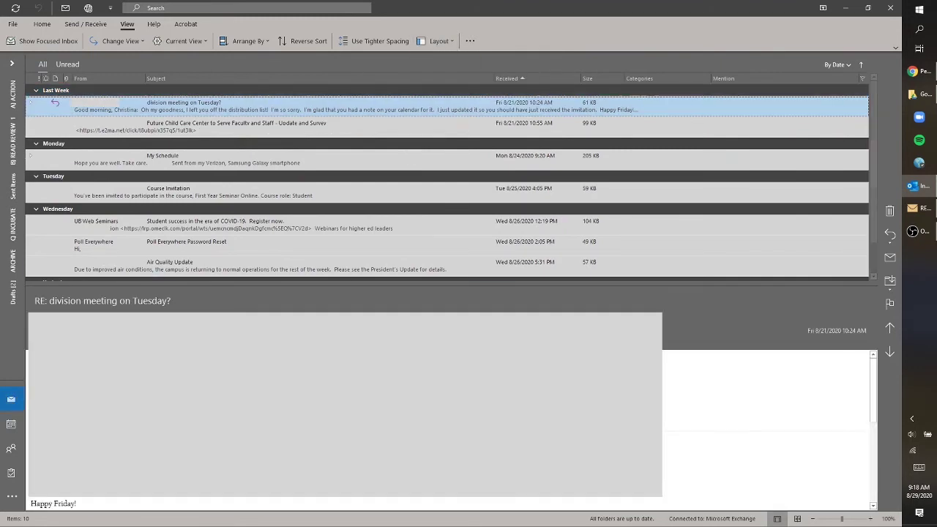
{"action": "left_click", "coordinate": [436, 41]}
{"action": "mouse_move", "coordinate": [457, 71]}
{"action": "left_click", "coordinate": [504, 73]}
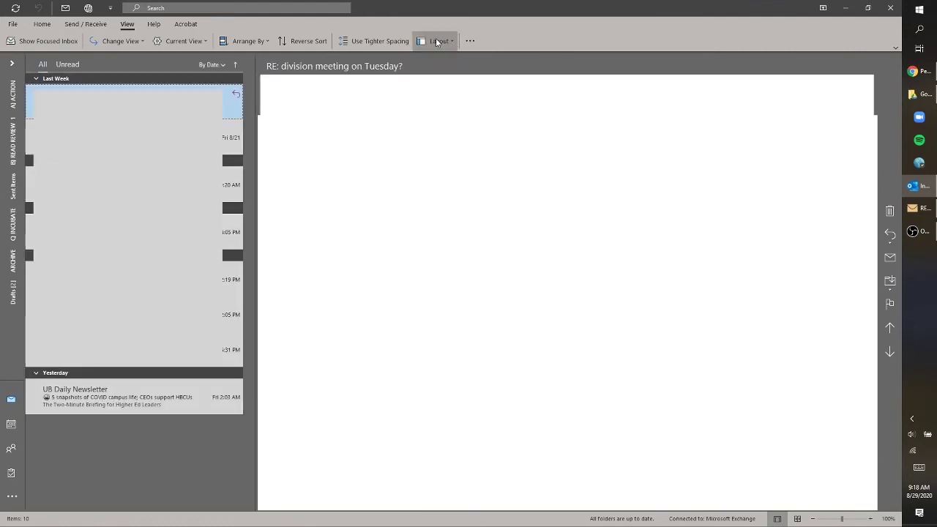
Open the Reading Pane options dialog
{"action": "left_click", "coordinate": [436, 41]}
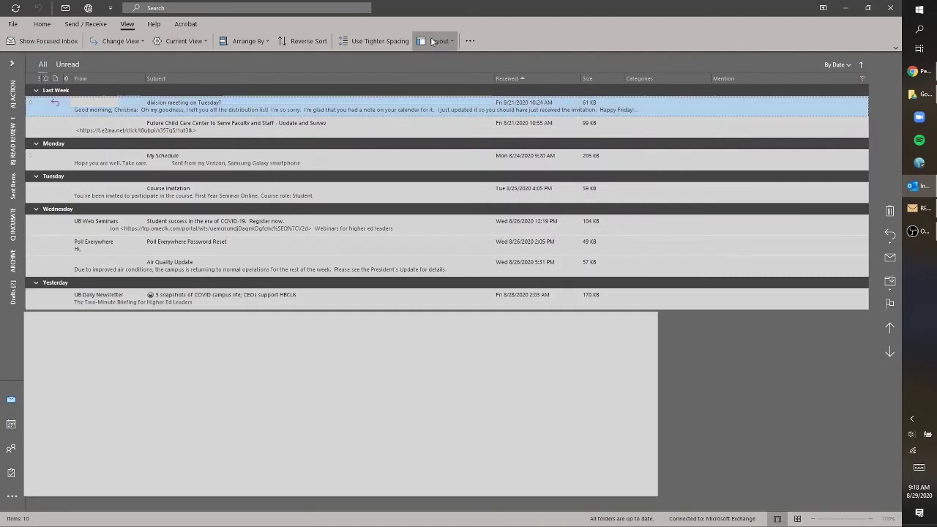
{"action": "left_click", "coordinate": [439, 41]}
{"action": "mouse_move", "coordinate": [454, 73]}
{"action": "left_click", "coordinate": [502, 115]}
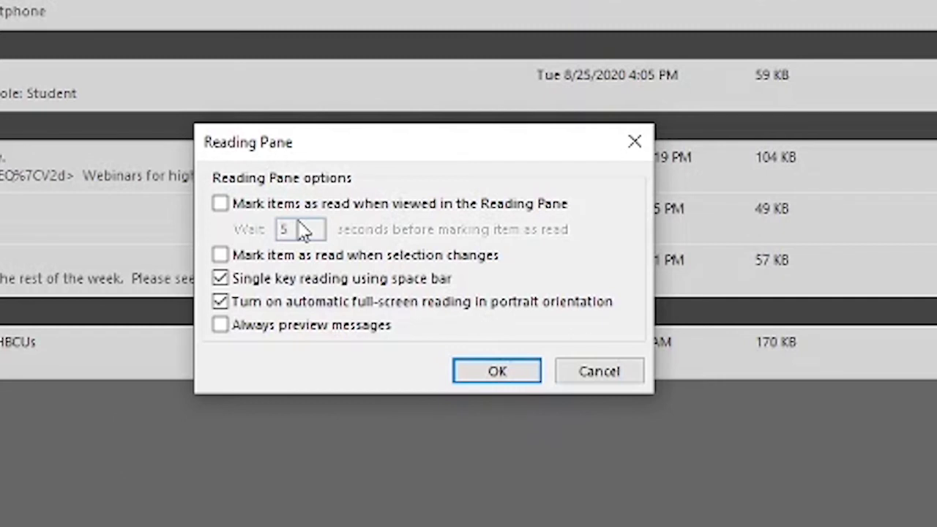
Turn on marking items as read after 5 seconds in the Reading Pane
{"action": "left_click", "coordinate": [218, 205]}
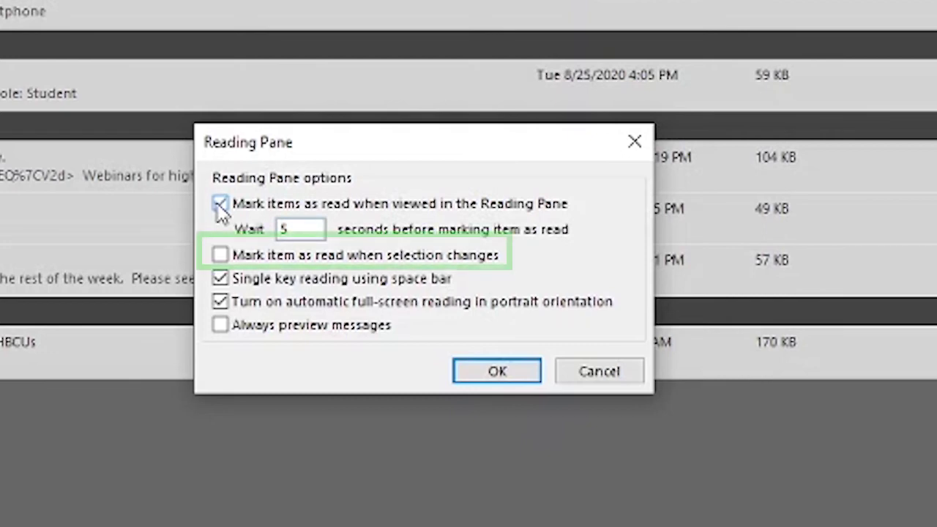
{"action": "left_click", "coordinate": [218, 205]}
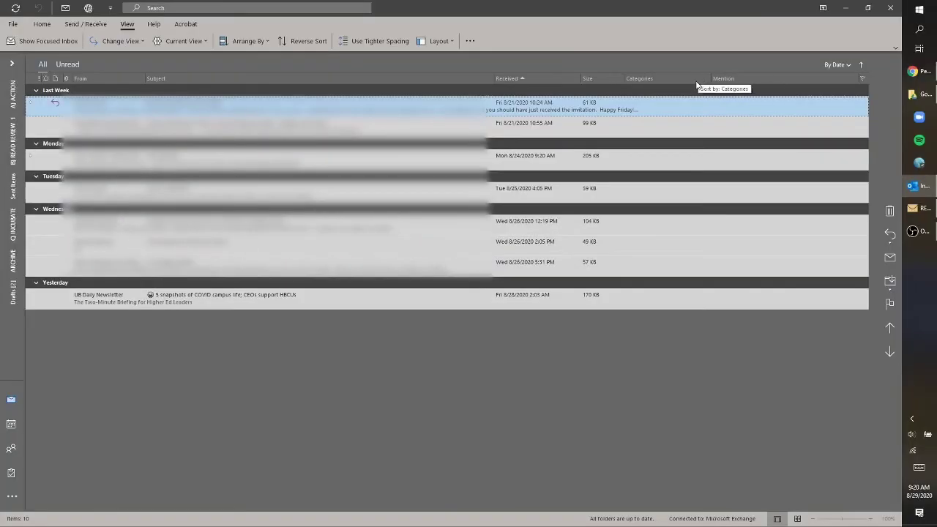
{"action": "right_click", "coordinate": [696, 84]}
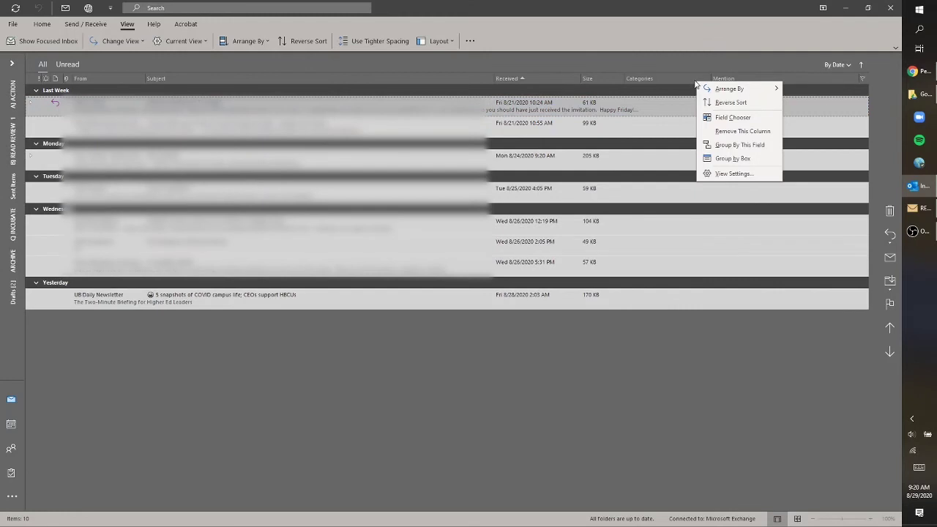
{"action": "left_click", "coordinate": [754, 122]}
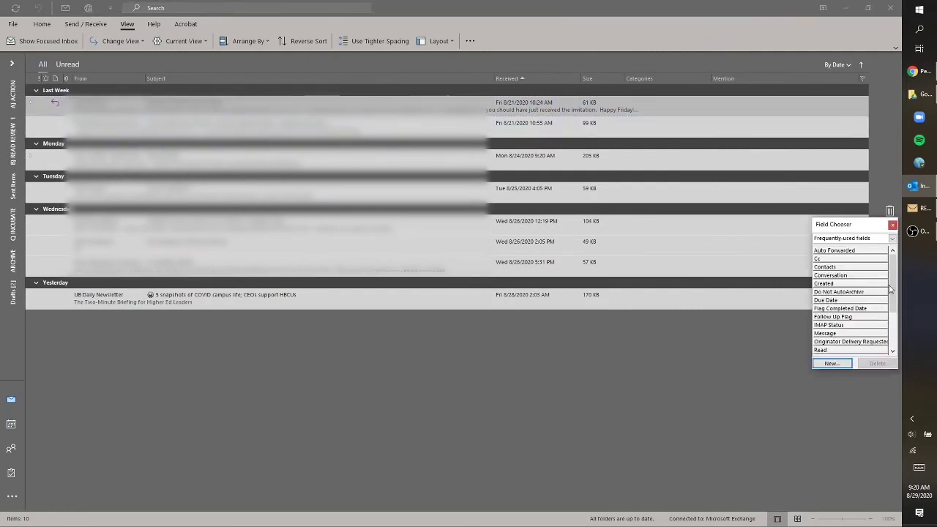
{"action": "mouse_move", "coordinate": [891, 289]}
{"action": "left_mouse_down"}
{"action": "mouse_move", "coordinate": [893, 310]}
{"action": "mouse_move", "coordinate": [892, 282]}
{"action": "left_mouse_up"}
{"action": "left_click", "coordinate": [892, 238]}
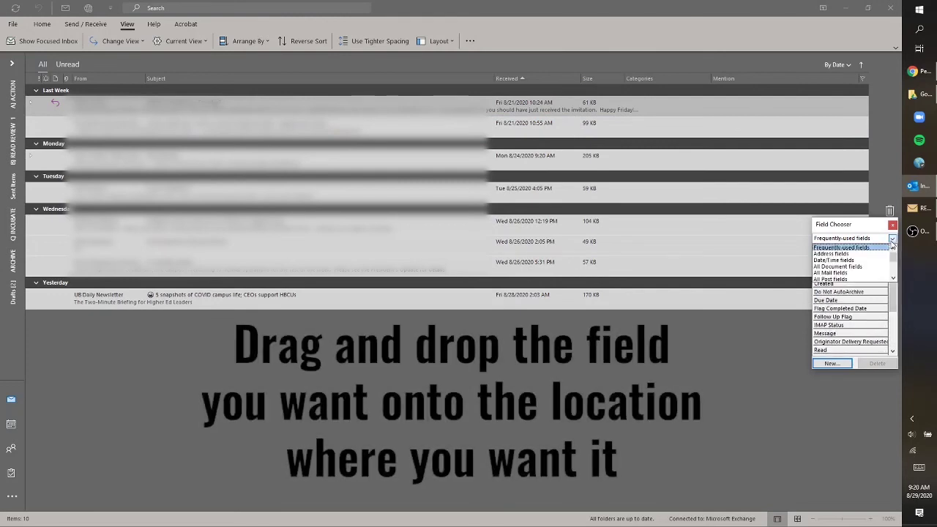
{"action": "left_click", "coordinate": [883, 254]}
{"action": "left_click", "coordinate": [892, 238]}
{"action": "left_click", "coordinate": [829, 272]}
{"action": "scroll", "coordinate": [853, 300], "scroll_direction": "down", "scroll_amount": 5}
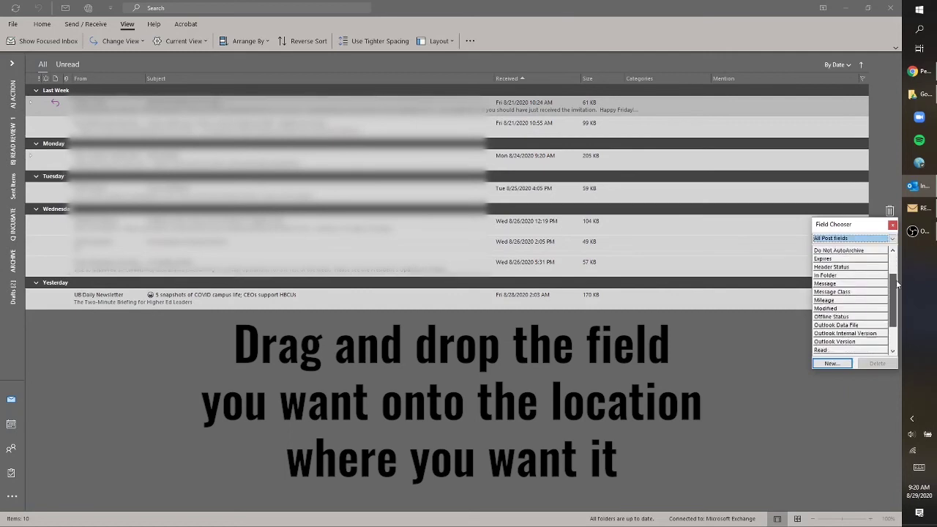
{"action": "left_click", "coordinate": [892, 238]}
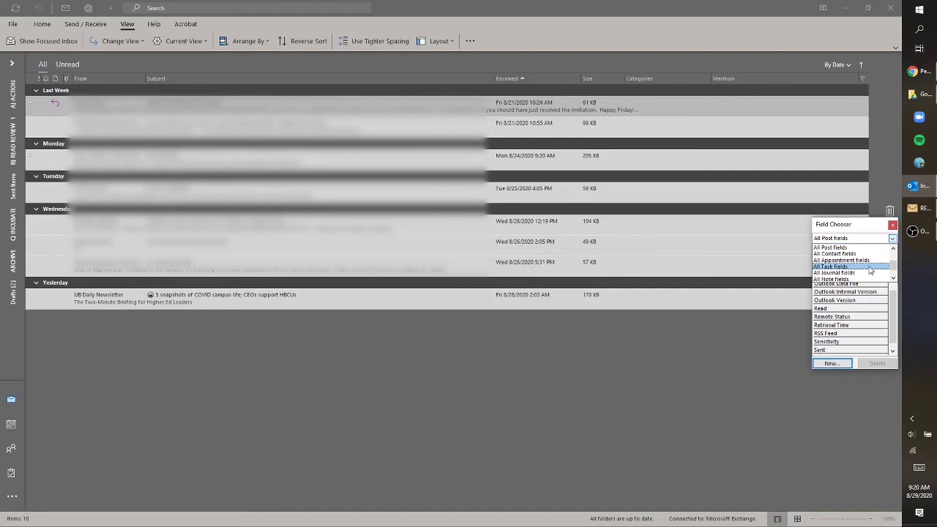
{"action": "left_click", "coordinate": [869, 268]}
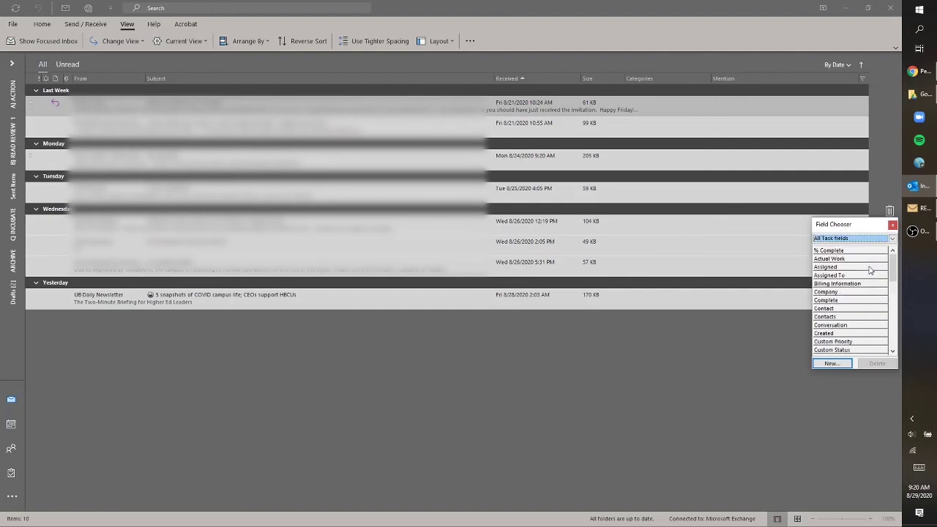
{"action": "left_click", "coordinate": [892, 224]}
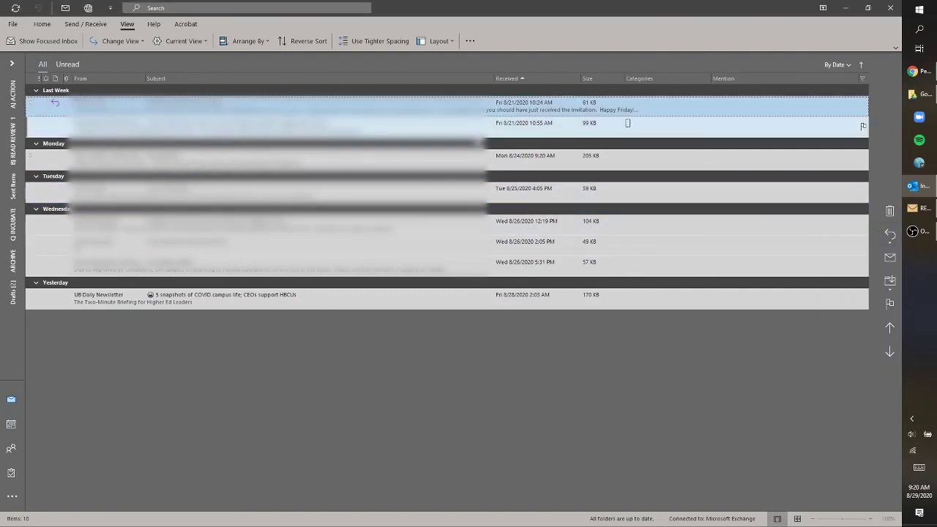
{"action": "left_click", "coordinate": [299, 93]}
Arrange the Inbox by From, then To, then back to Date (Conversations)
{"action": "left_click", "coordinate": [245, 45]}
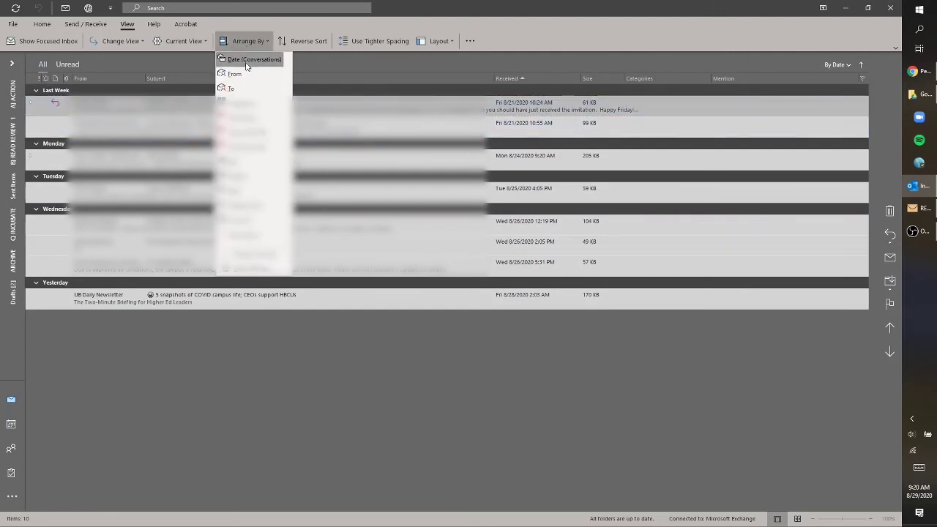
{"action": "left_click", "coordinate": [246, 75]}
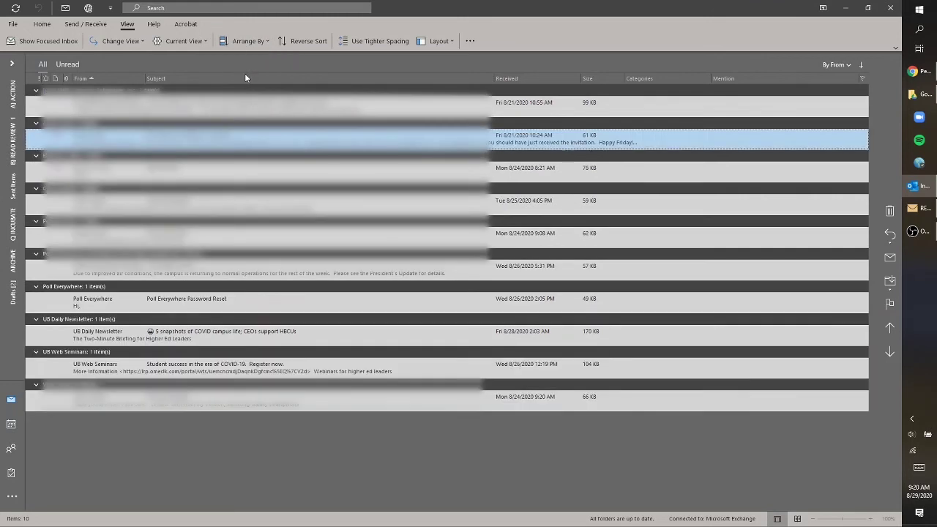
{"action": "left_click", "coordinate": [246, 41]}
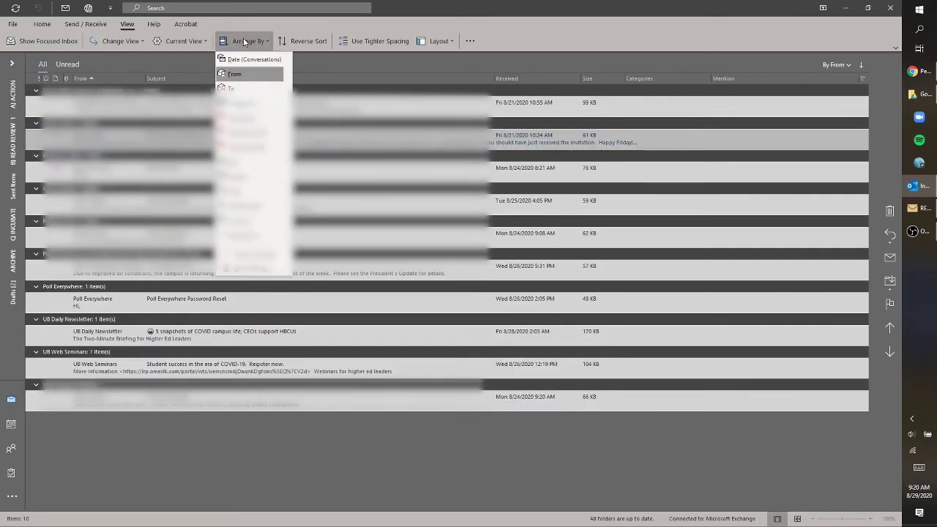
{"action": "left_click", "coordinate": [244, 89]}
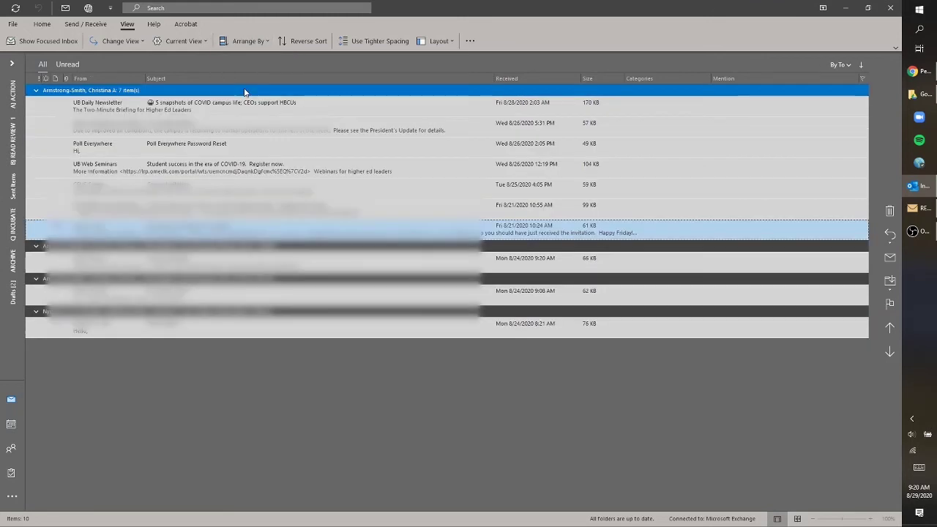
{"action": "left_click", "coordinate": [246, 46]}
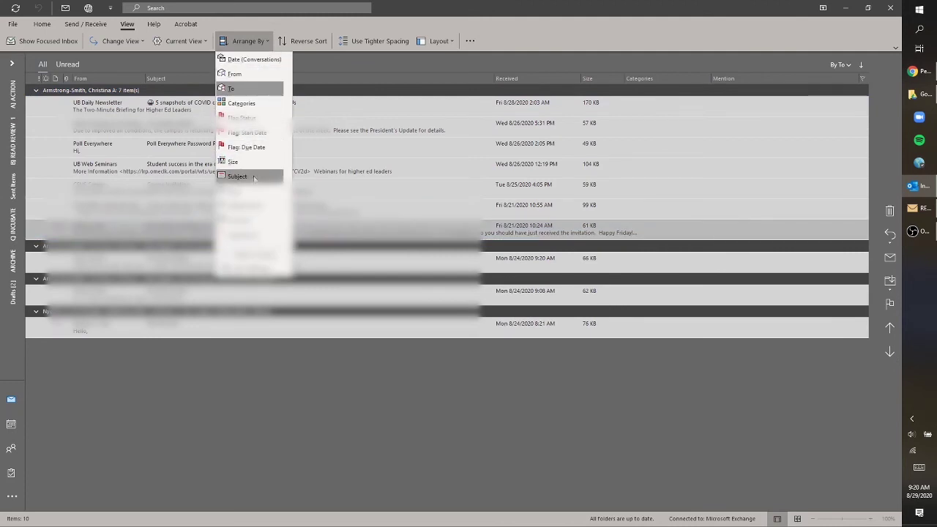
{"action": "left_click", "coordinate": [261, 60]}
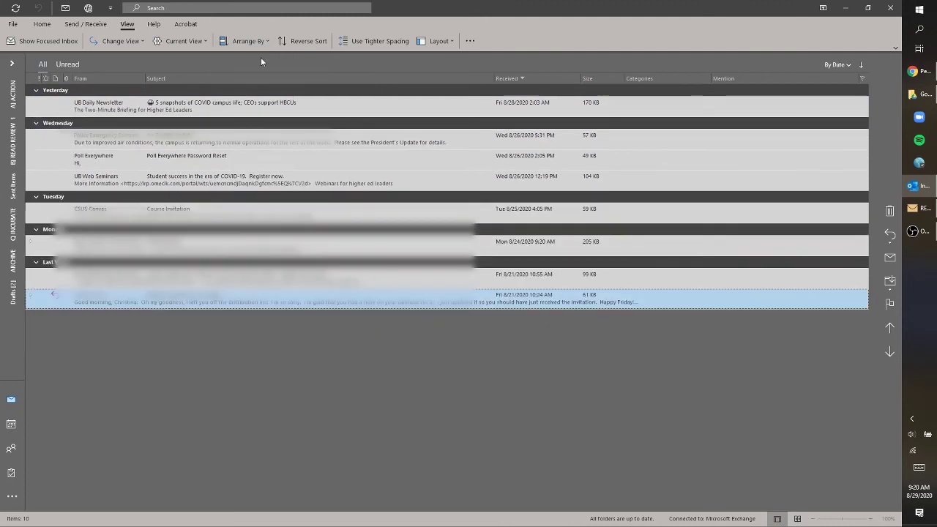